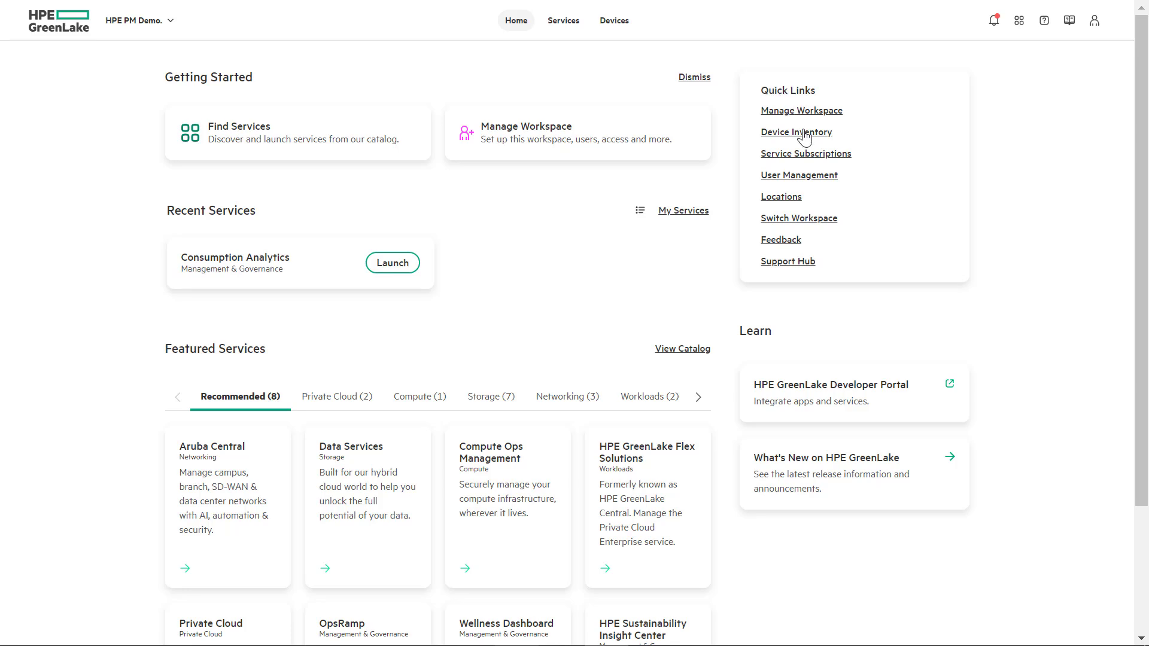
Step: Search the workspace users by name and open the single matching user's details page
click(807, 184)
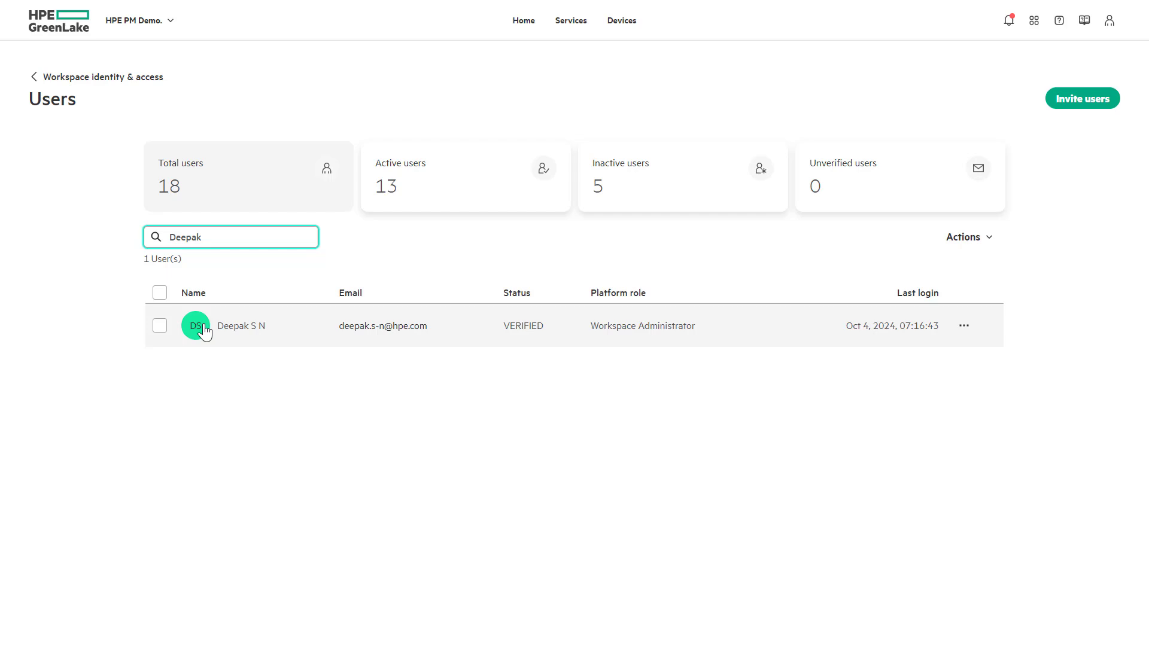
click(242, 328)
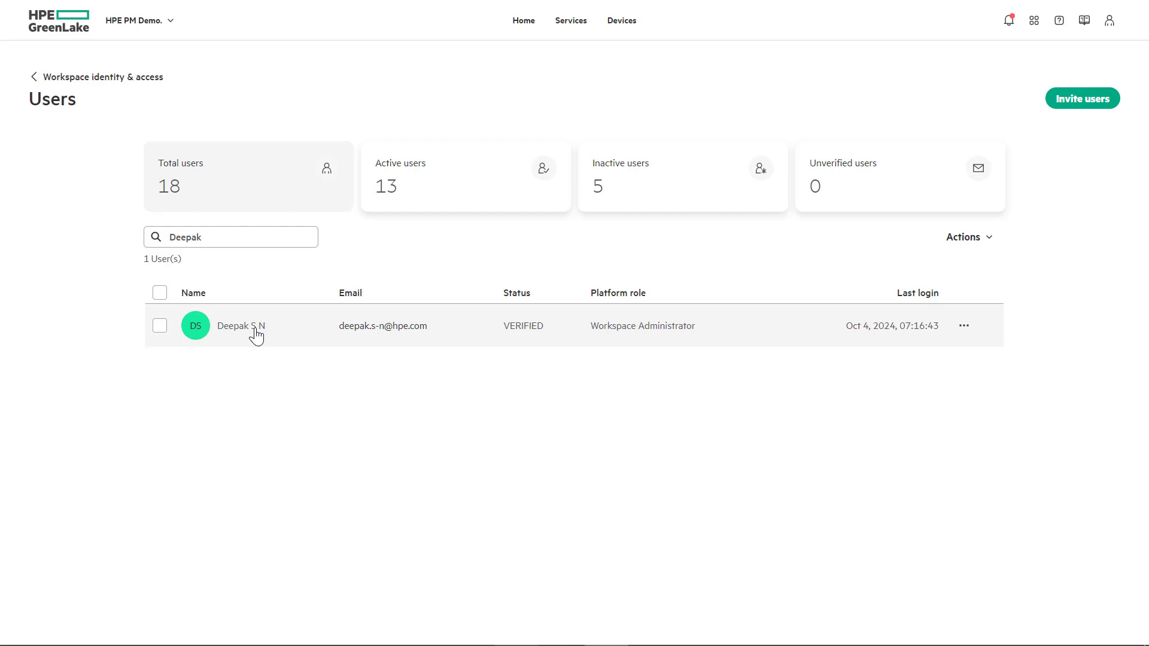
click(256, 332)
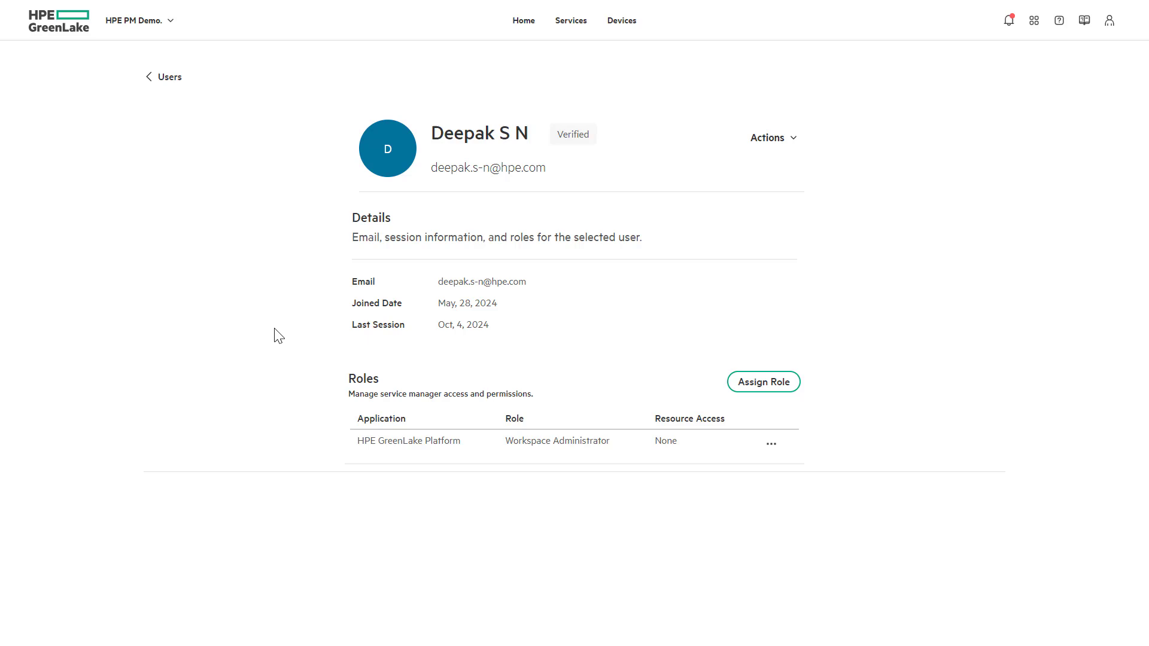
Step: Choose Consumption Analytics and its Capacity Planning Viewer role for a new assignment
click(763, 383)
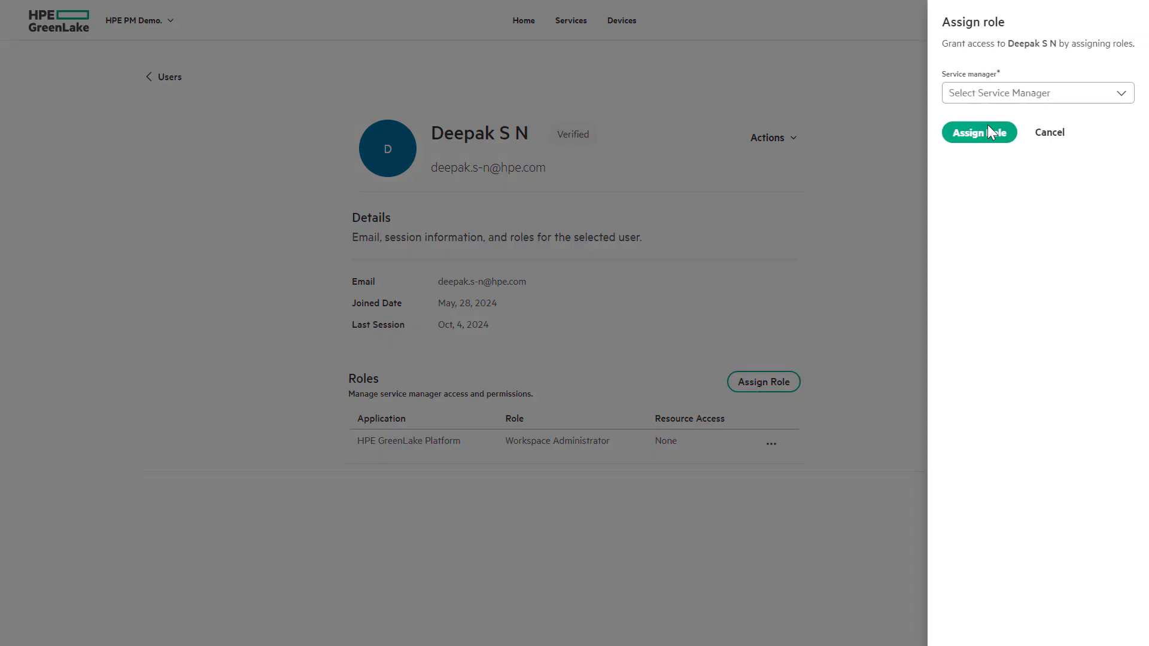
click(997, 101)
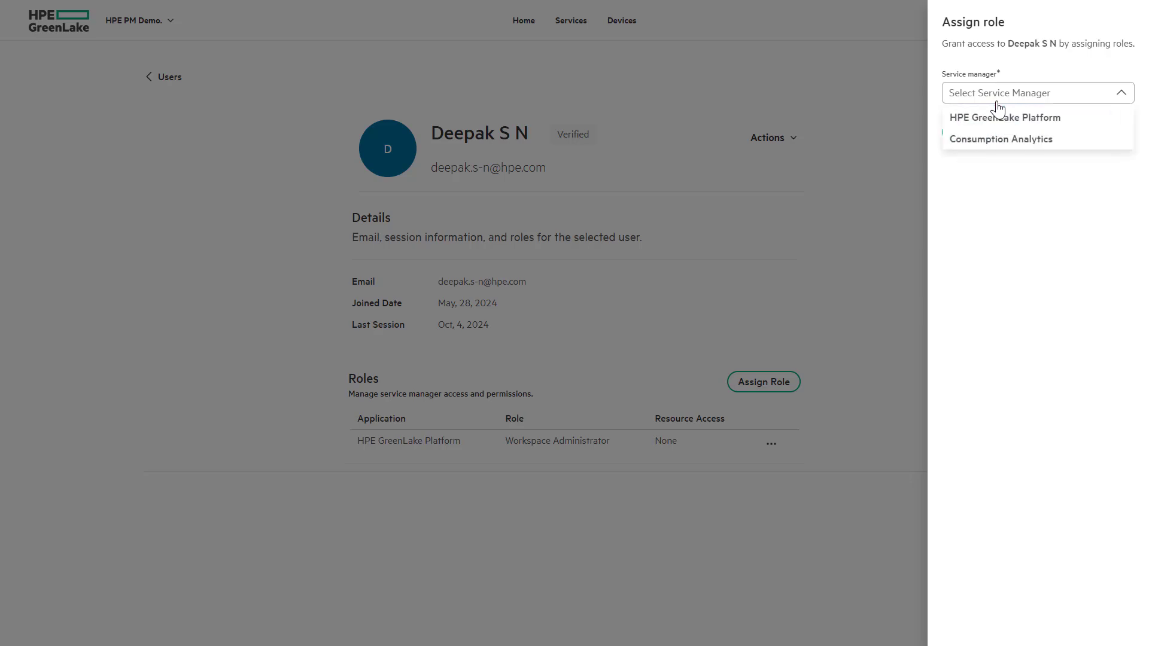
click(992, 142)
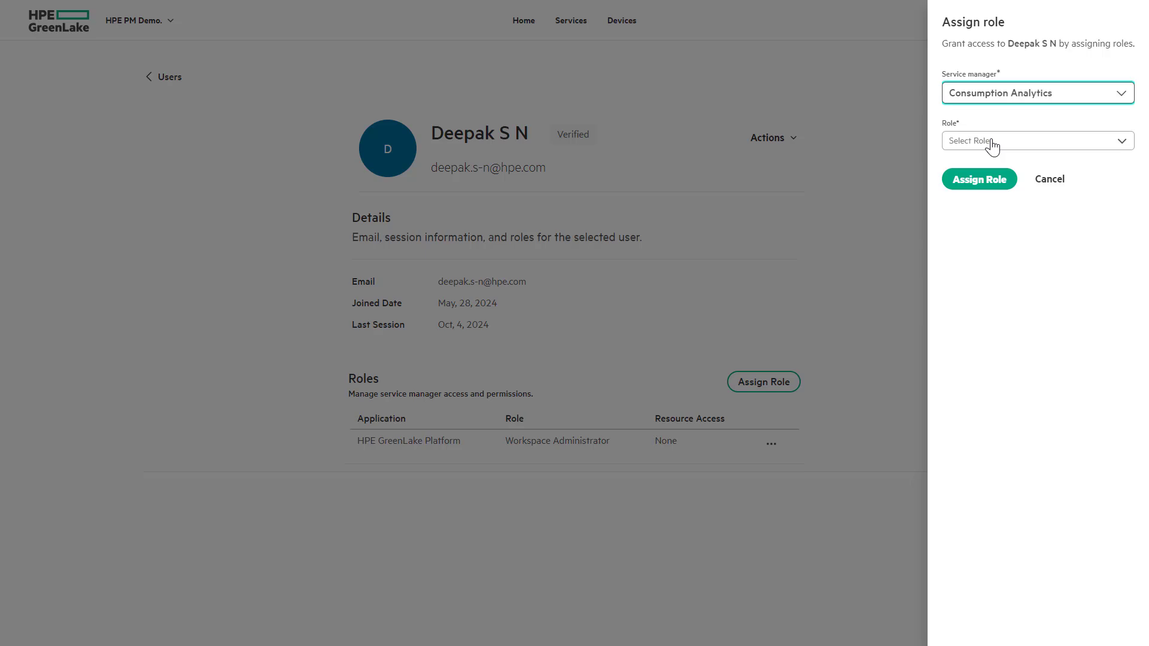
click(992, 142)
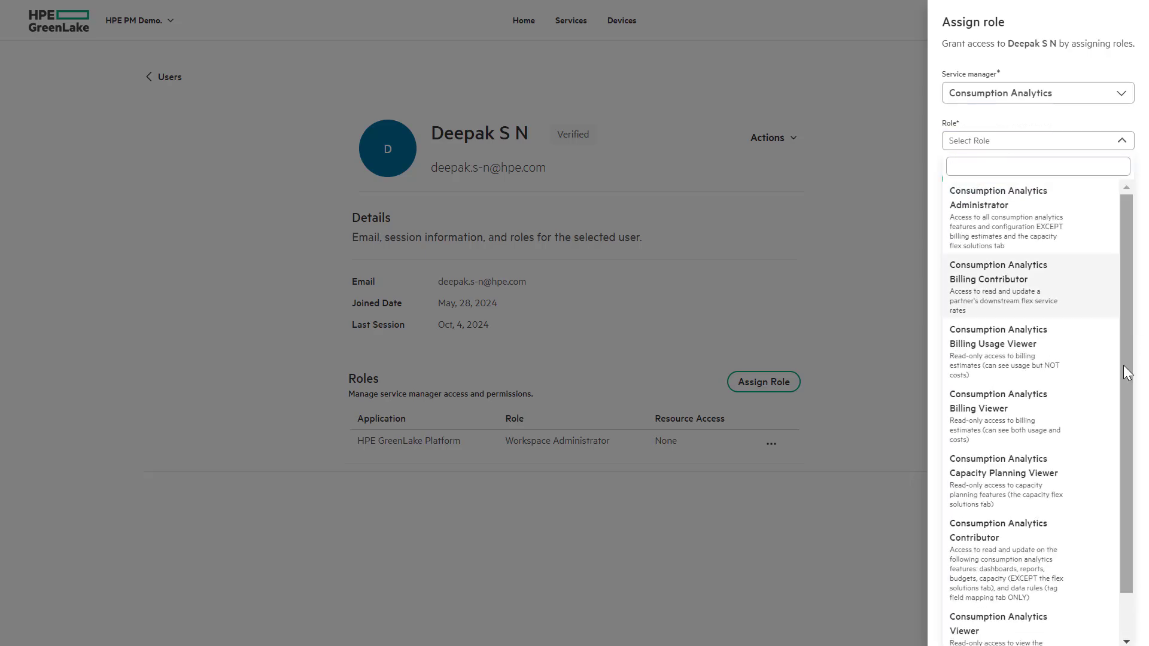
click(1029, 470)
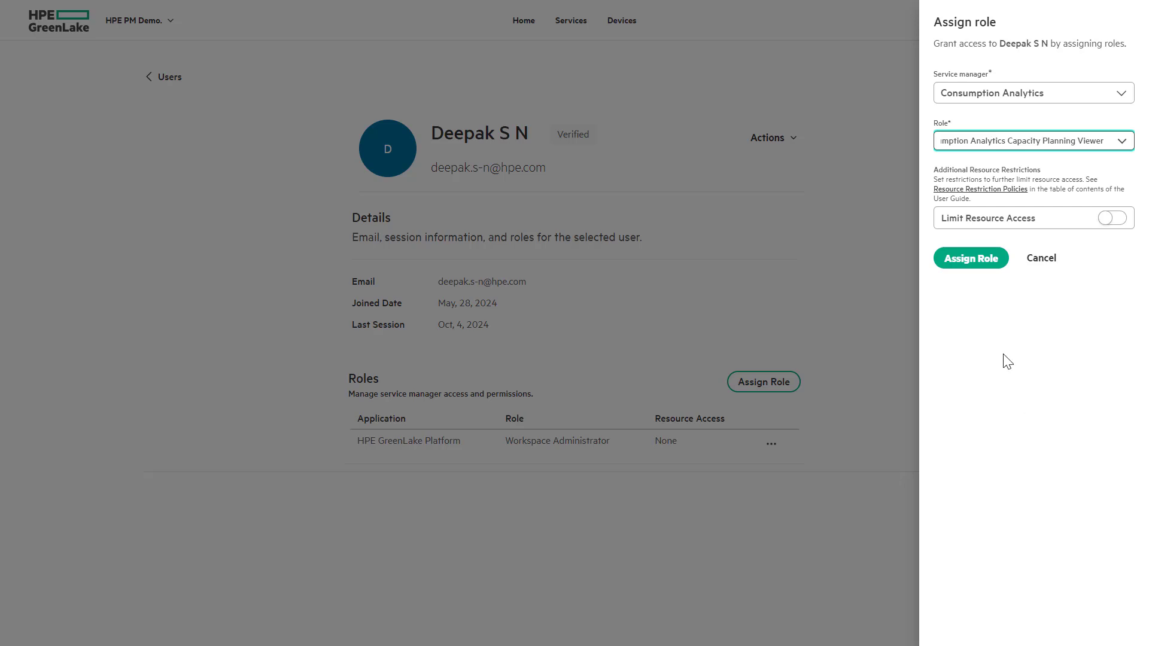
Step: Submit and confirm the Capacity Planning Viewer role assignment change
click(971, 260)
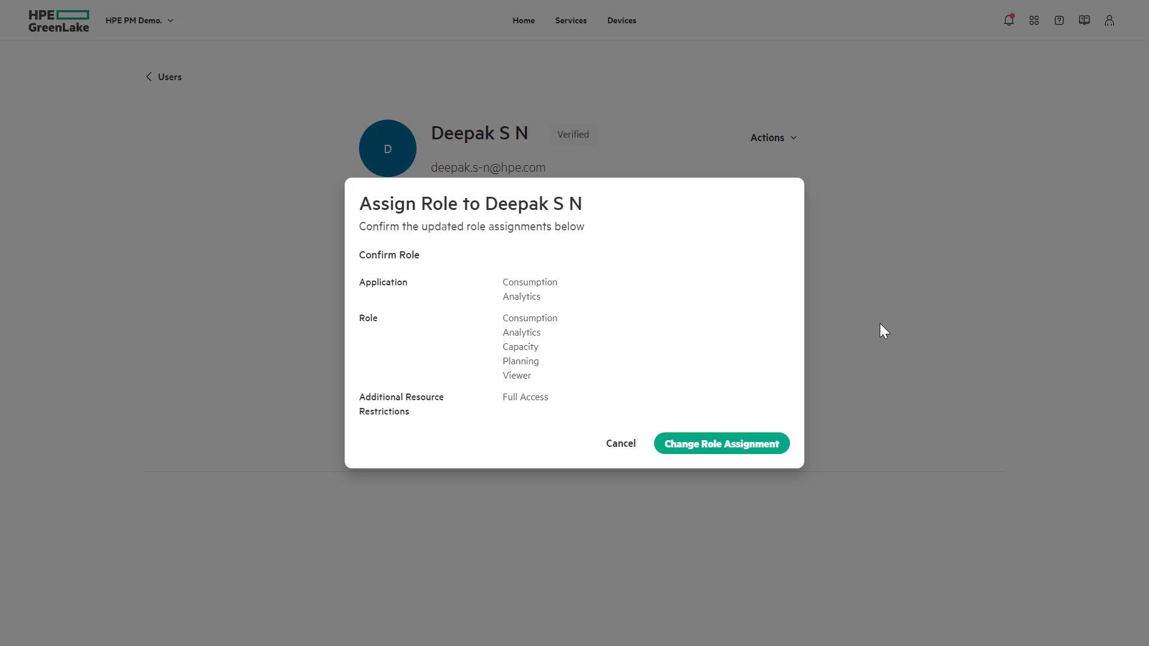
click(752, 444)
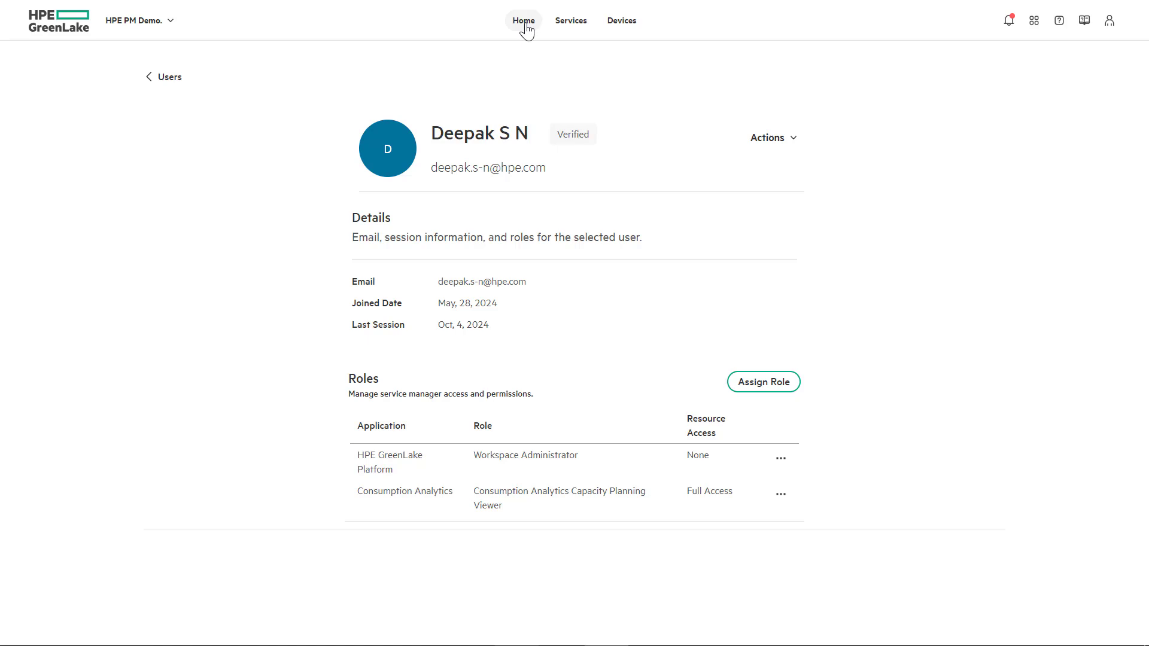
Step: Launch Consumption Analytics from Home to view the five Flex solutions' six-month usage
click(524, 22)
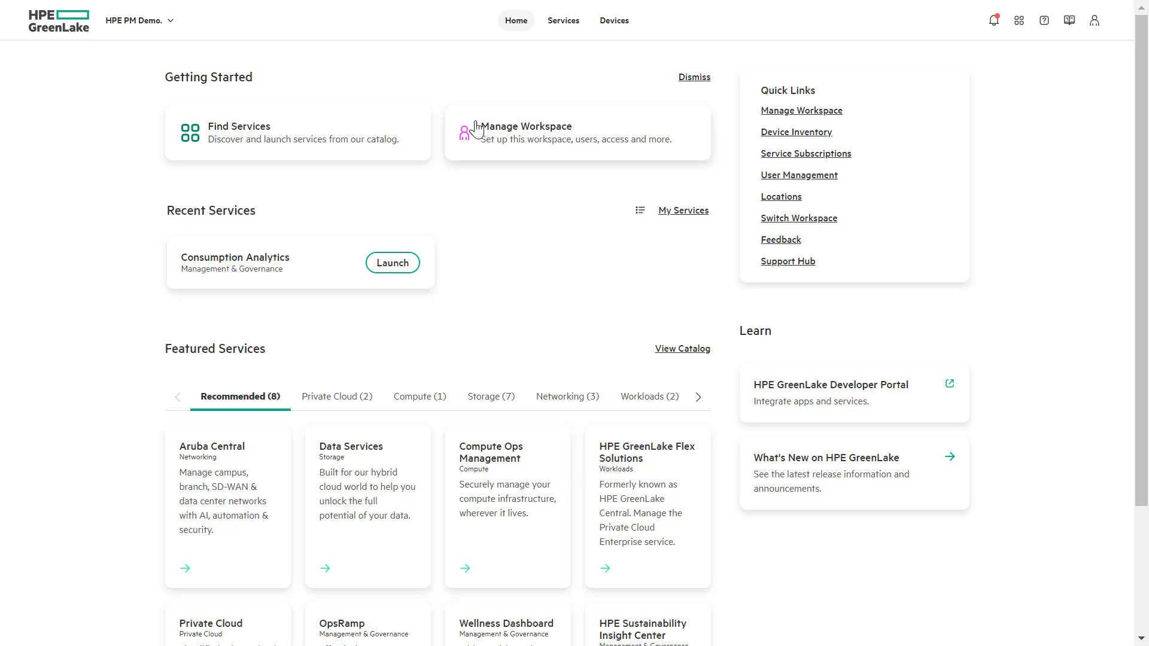
click(398, 273)
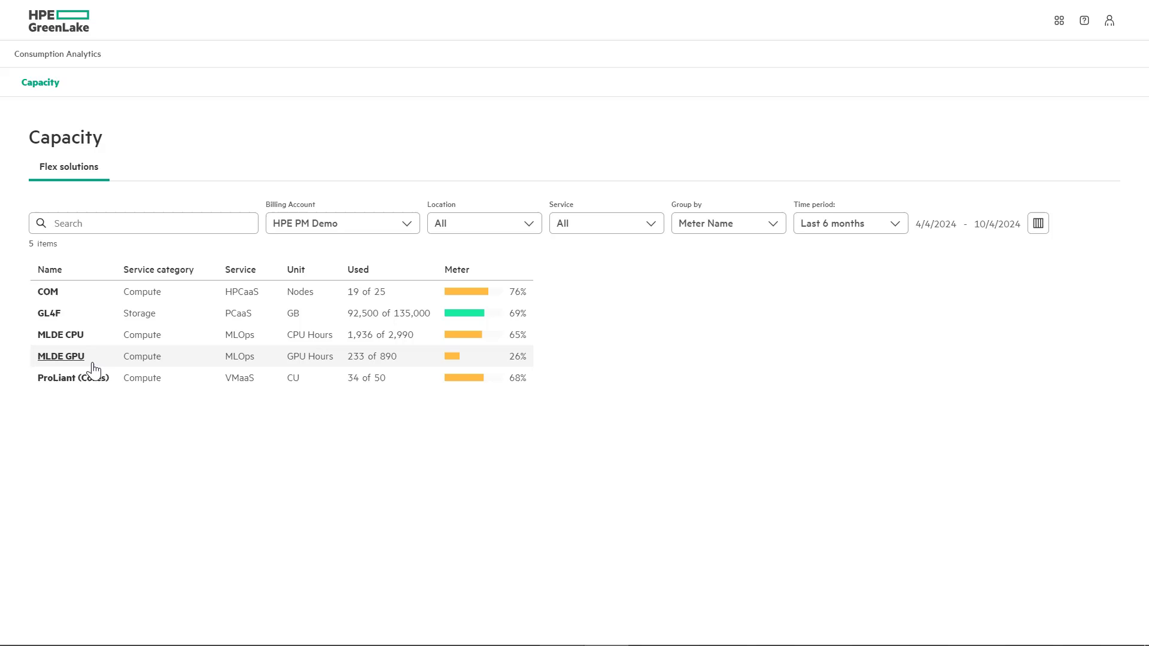
click(49, 314)
mouse_move(213, 402)
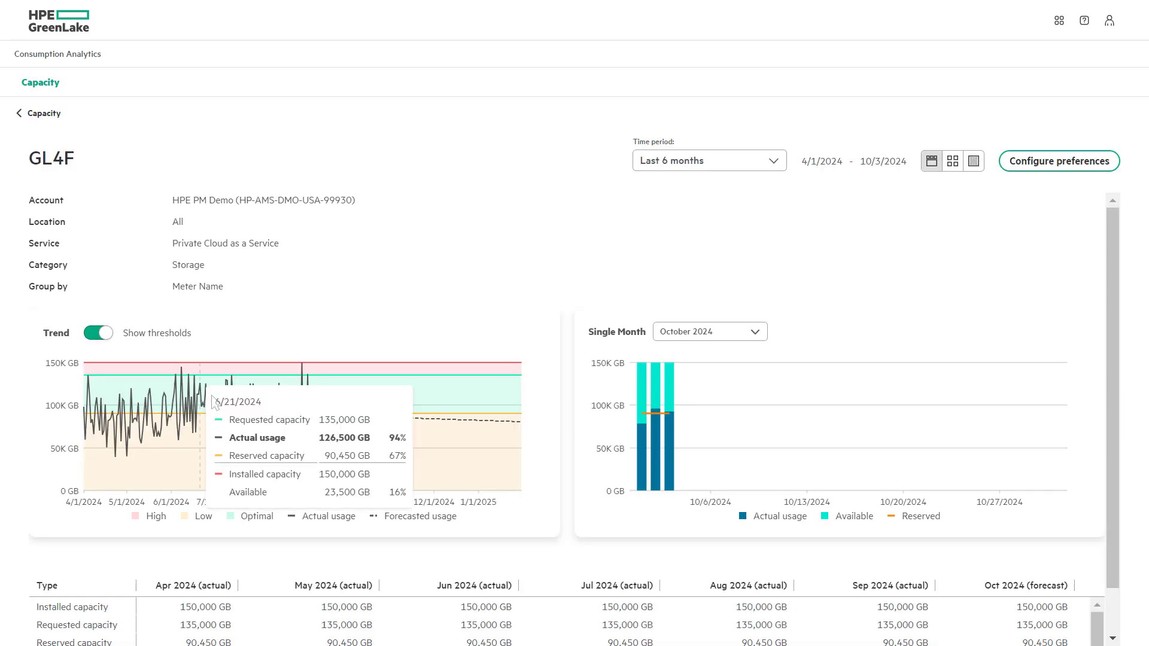